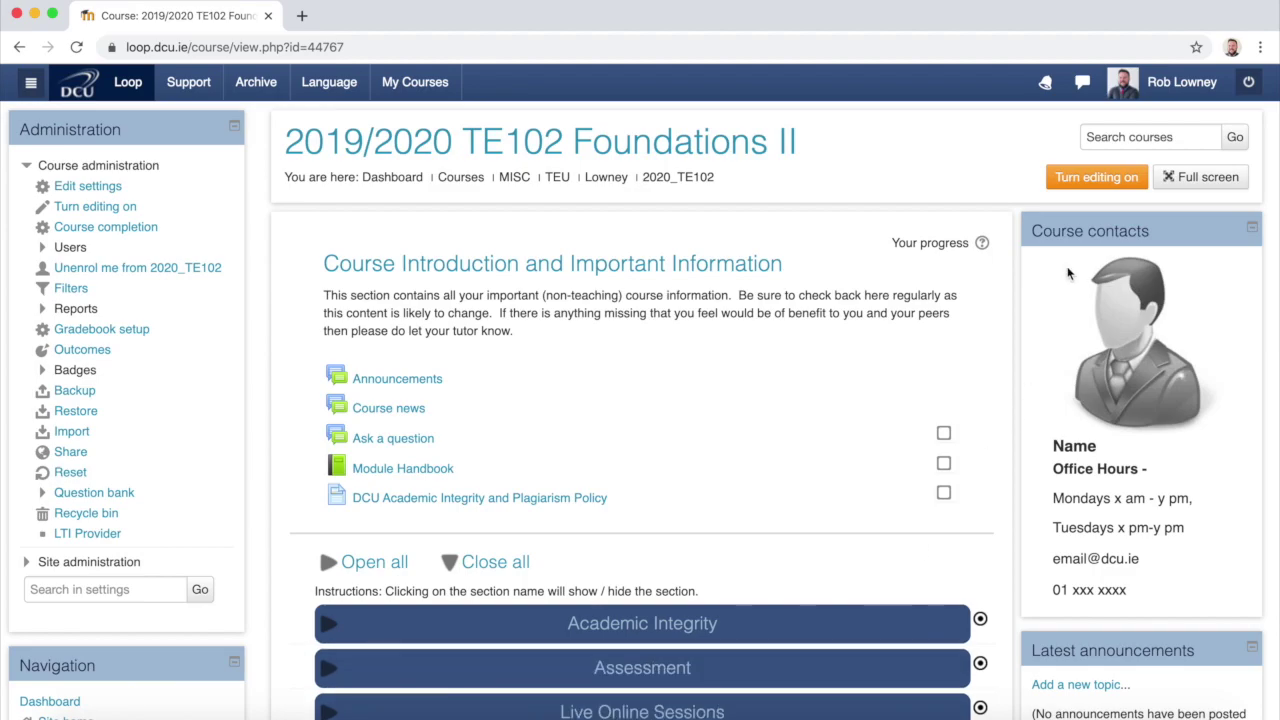
Step: Turn editing on and expand the Live Online Sessions section
{"action": "left_click", "coordinate": [1099, 177]}
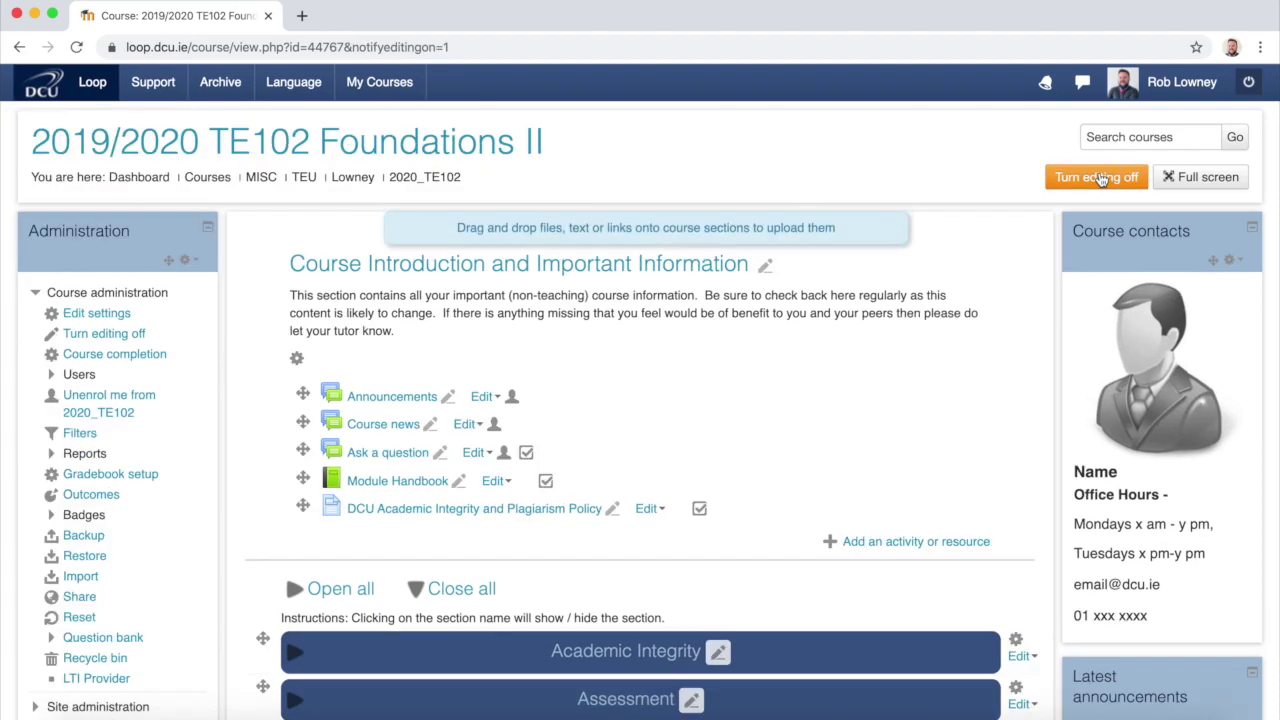
{"action": "scroll", "coordinate": [921, 410], "scroll_direction": "down", "scroll_amount": 4}
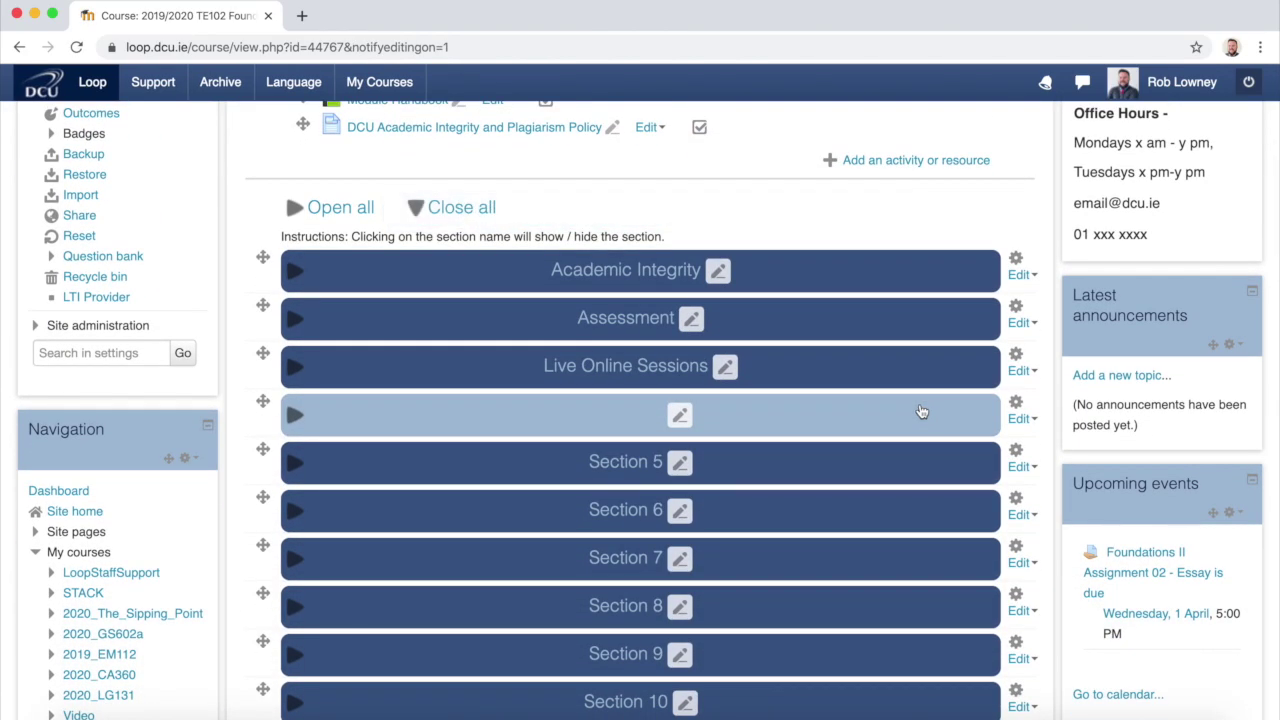
{"action": "left_click", "coordinate": [293, 372]}
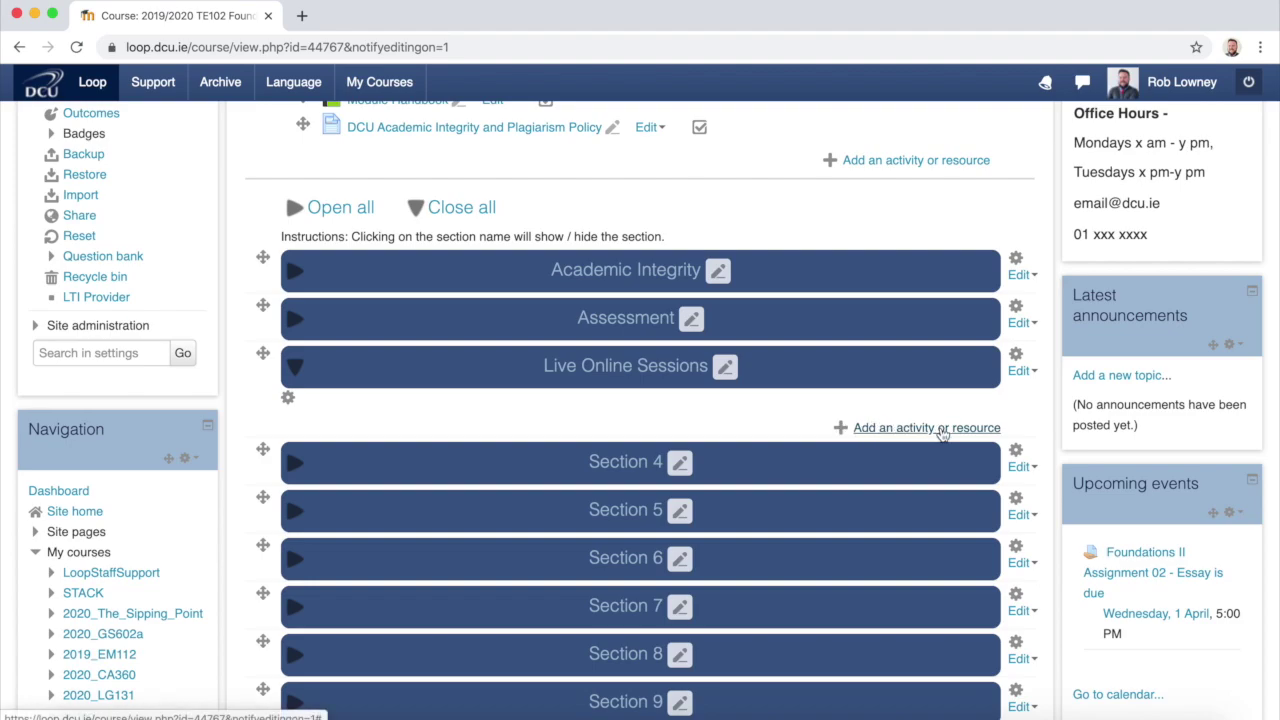
Step: Choose Zoom classroom from the activity chooser and add it to the section
{"action": "left_click", "coordinate": [940, 428]}
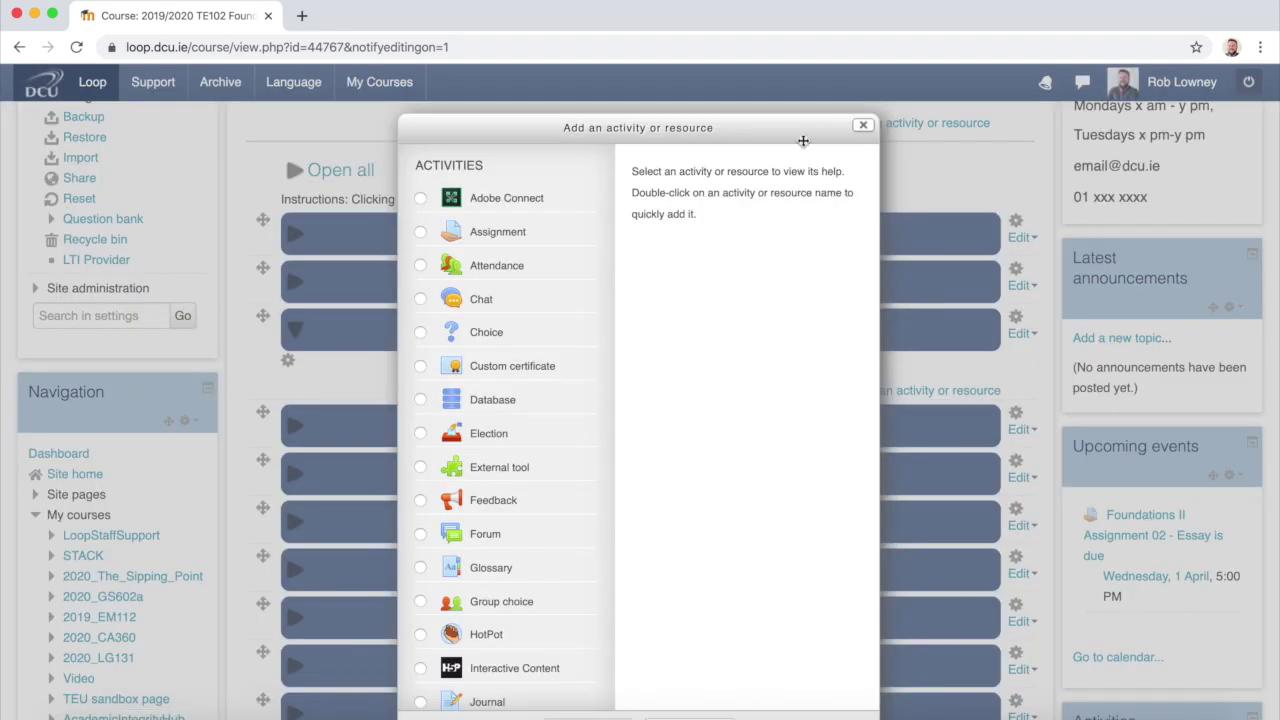
{"action": "left_click_drag", "start_coordinate": [801, 137], "coordinate": [802, 90]}
{"action": "scroll", "coordinate": [523, 471], "scroll_direction": "down", "scroll_amount": 10}
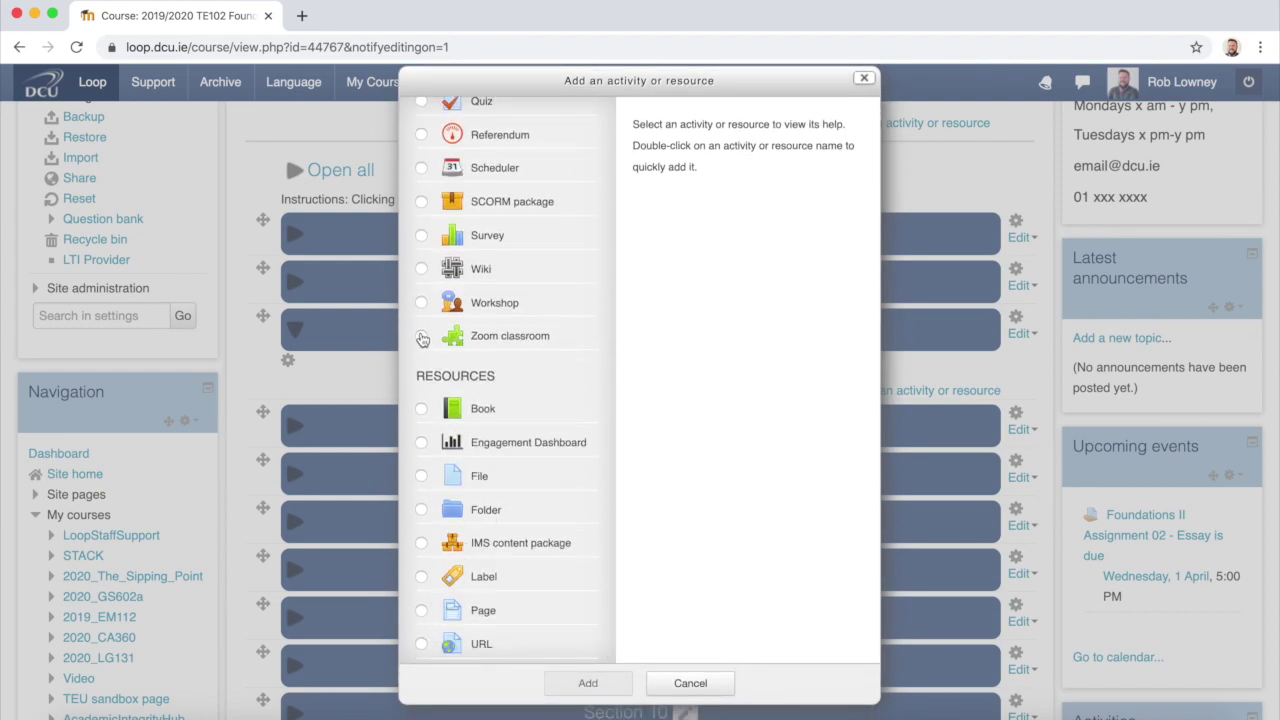
{"action": "left_click", "coordinate": [421, 338]}
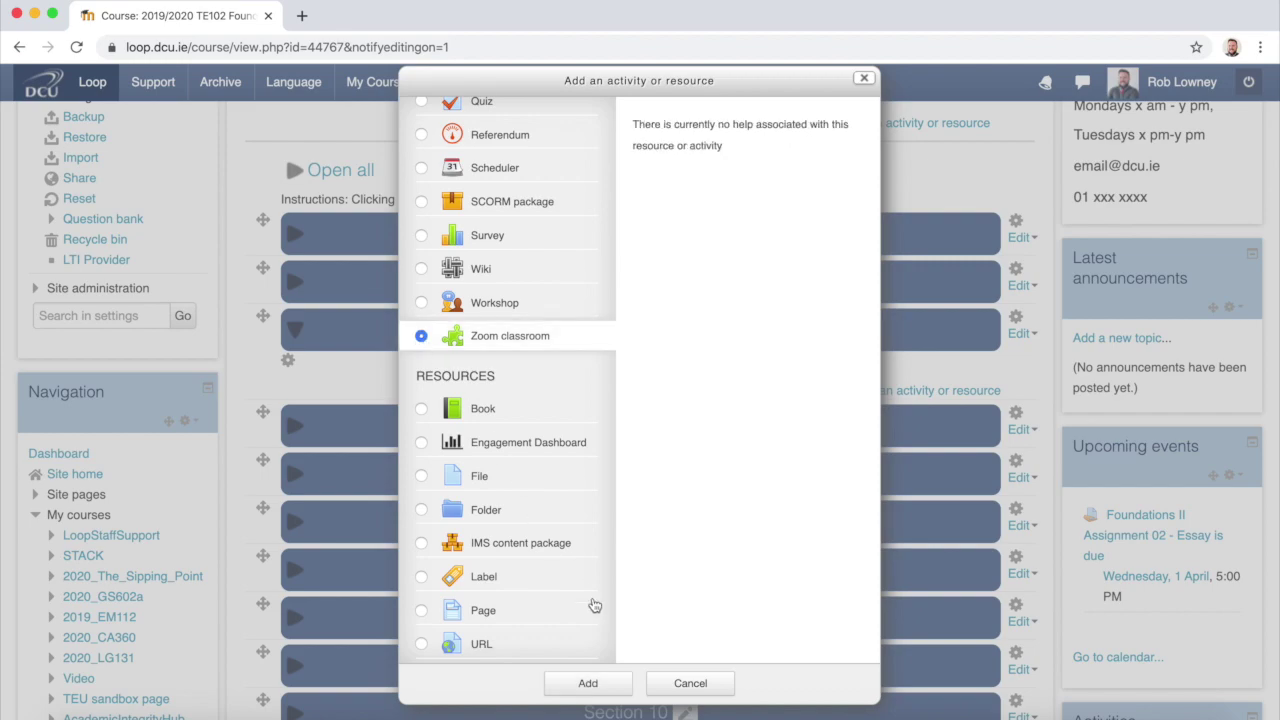
{"action": "left_click", "coordinate": [587, 686]}
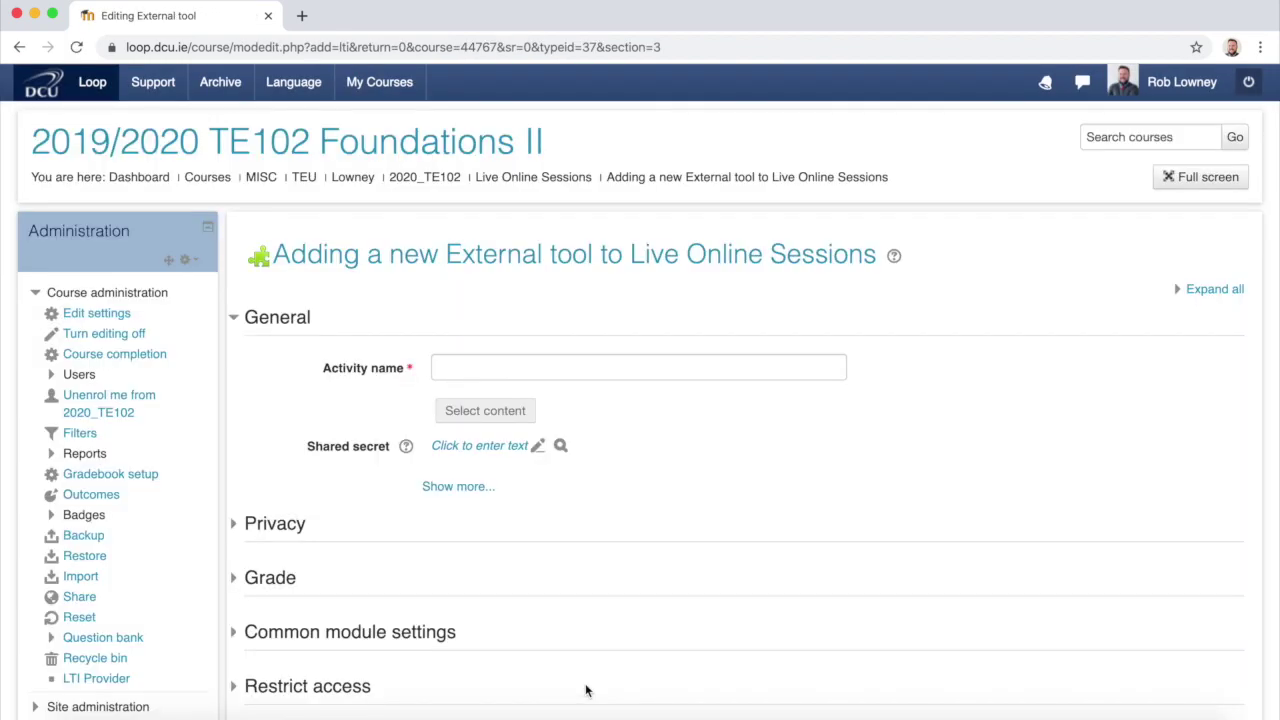
Step: Name the activity 'TE102 Small Group Online Sessions' and save it, returning to the course
{"action": "type", "text": "TE102 Small Group Online Sessions"}
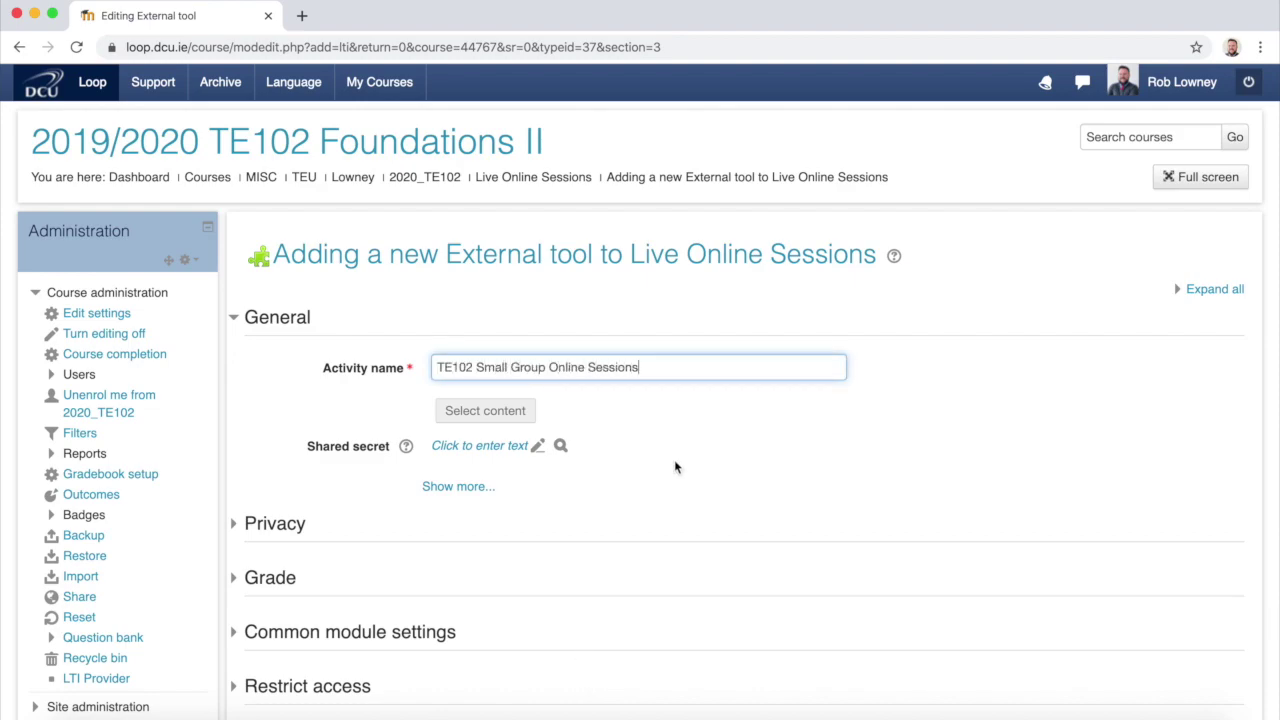
{"action": "scroll", "coordinate": [674, 467], "scroll_direction": "down", "scroll_amount": 7}
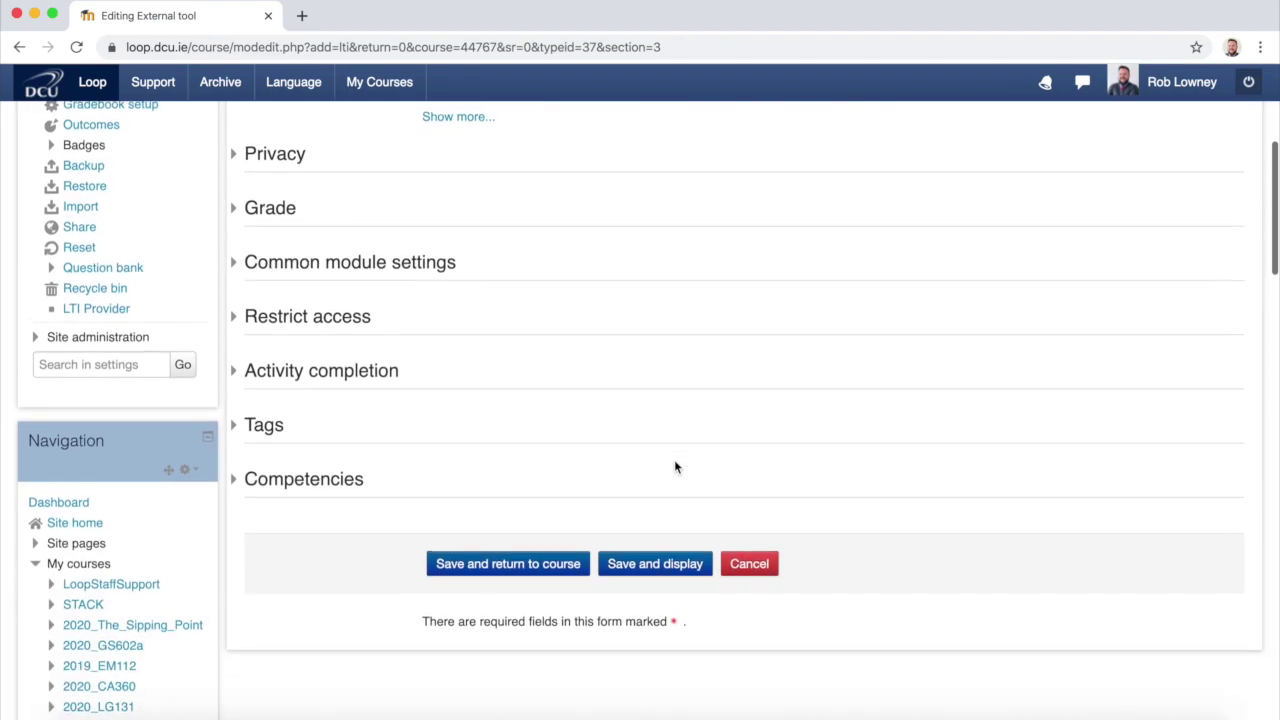
{"action": "left_click", "coordinate": [519, 566]}
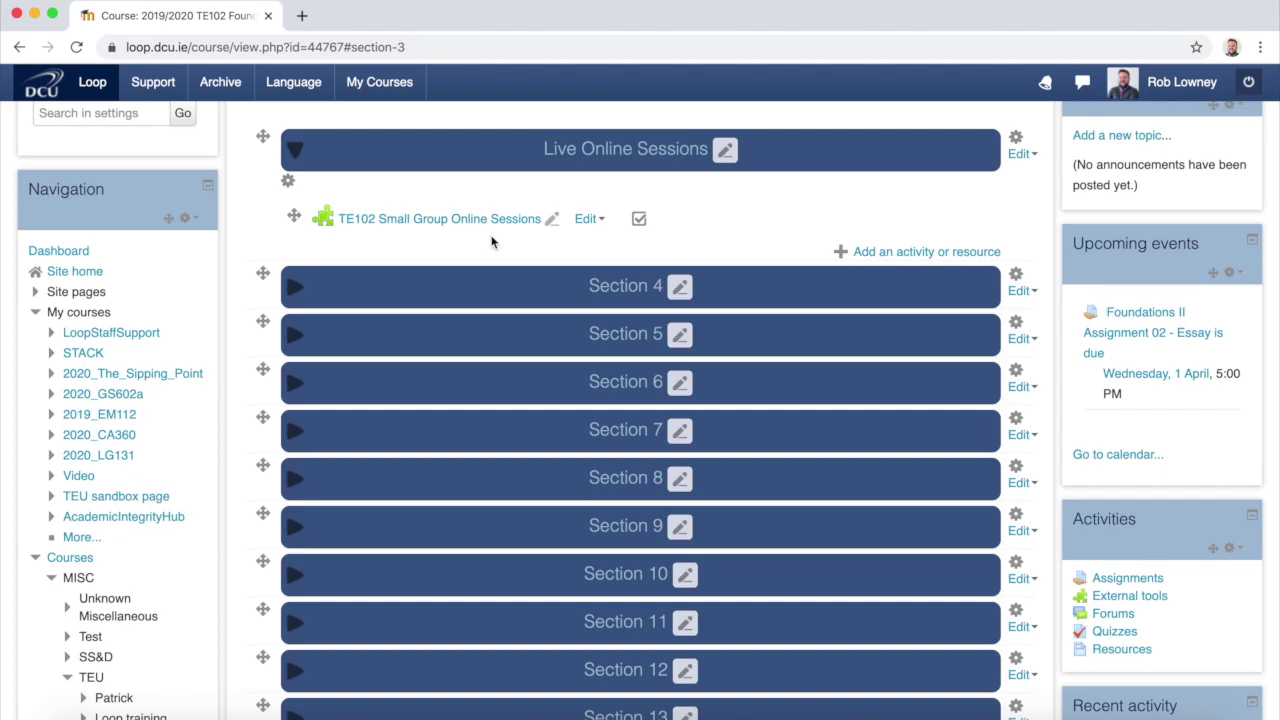
Step: Open the TE102 Small Group Online Sessions link under Live Online Sessions
{"action": "left_click", "coordinate": [488, 229]}
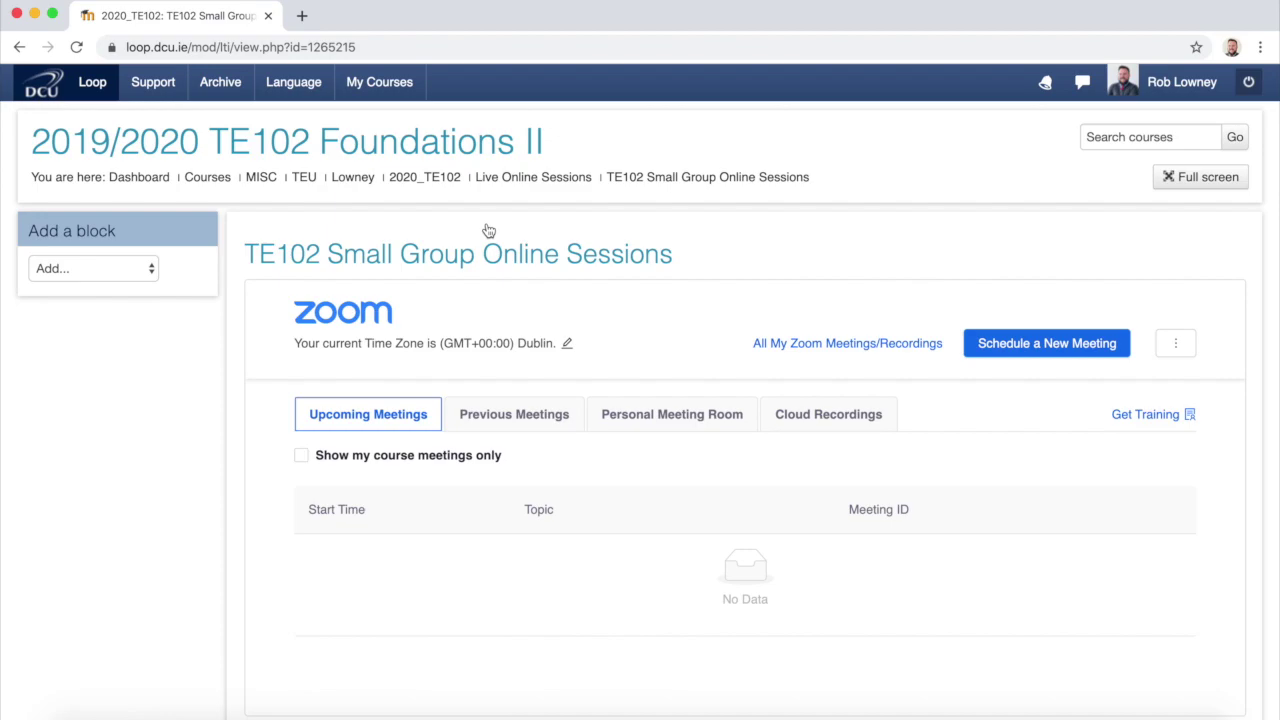
Step: Schedule a new meeting with topic 'TE102 Small Group Session - Thursday 4pm Group'
{"action": "left_click", "coordinate": [1046, 350]}
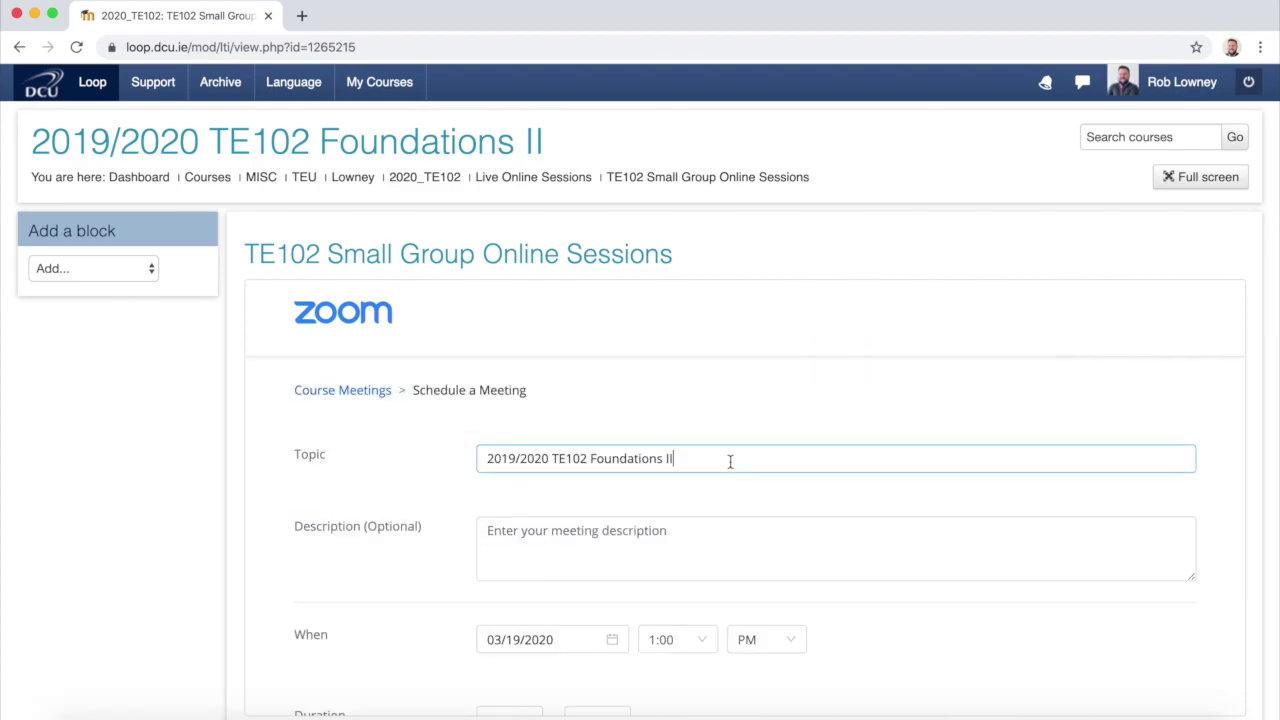
{"action": "left_click_drag", "start_coordinate": [730, 461], "coordinate": [460, 455]}
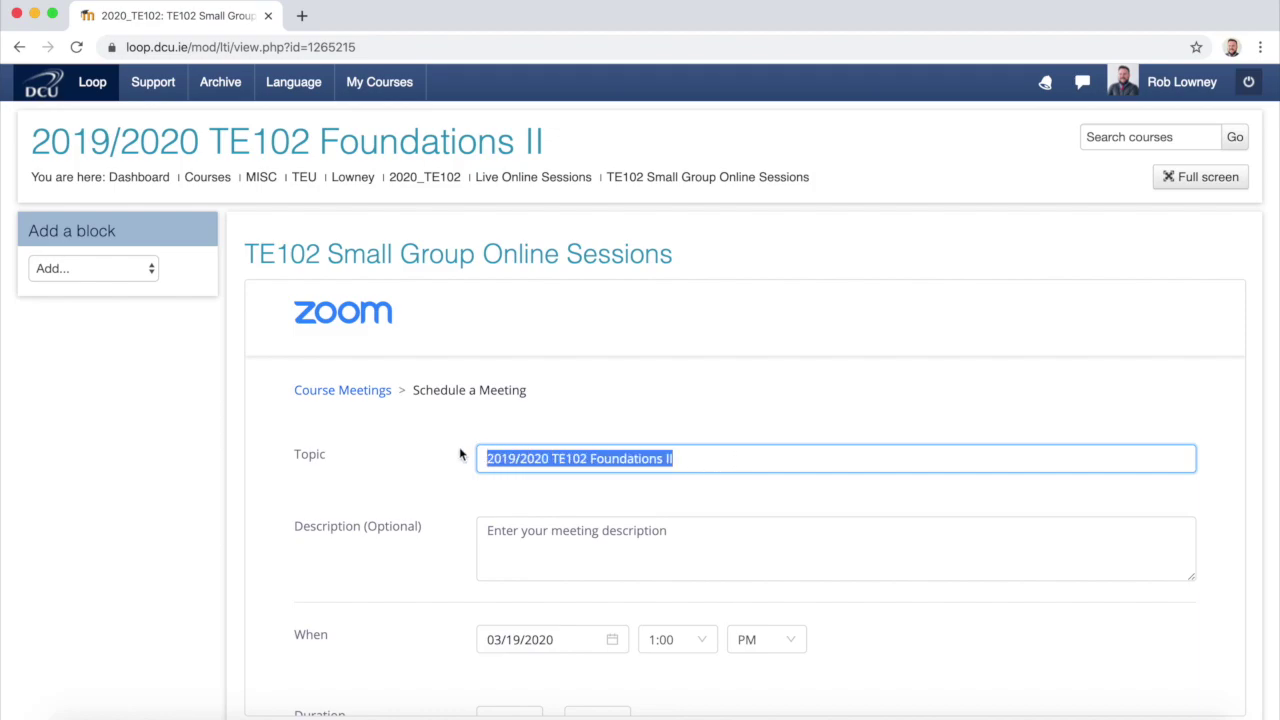
{"action": "type", "text": "TE102 Small Group Session - Thursday 4pm Group"}
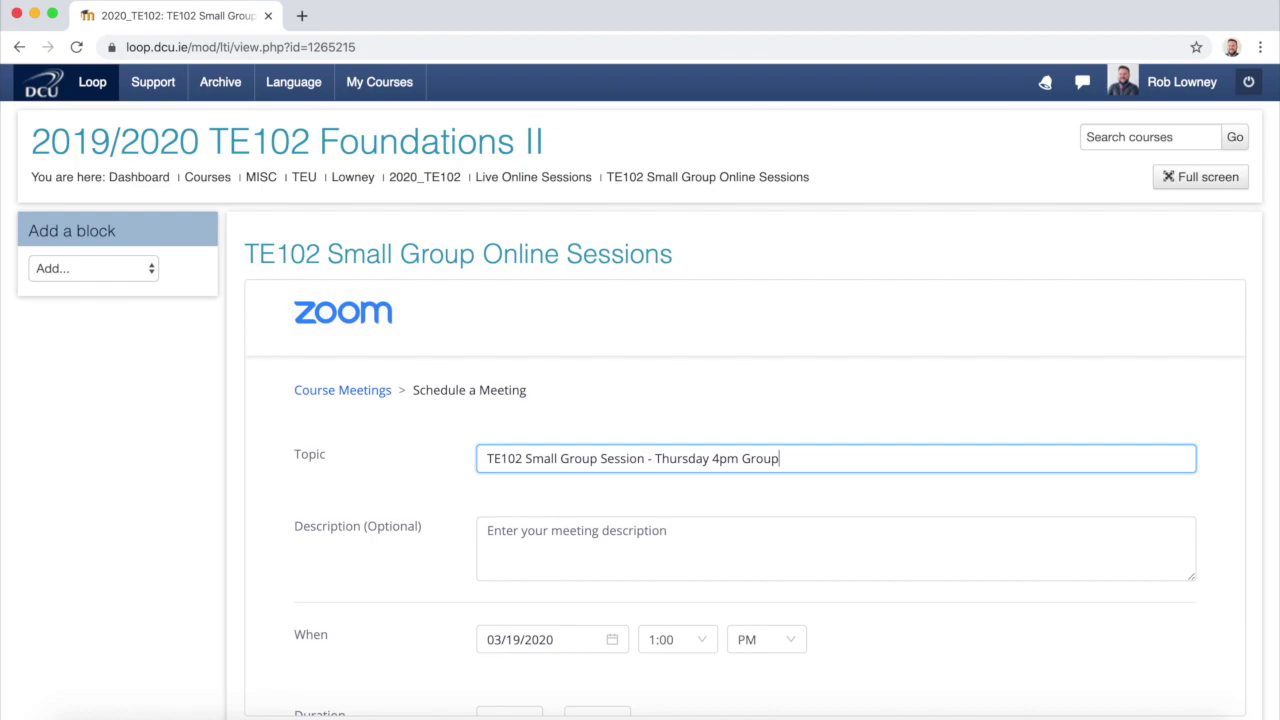
Step: Describe the meeting as 'This session is only for those in the Thursday 4pm Group...'
{"action": "left_click", "coordinate": [480, 538]}
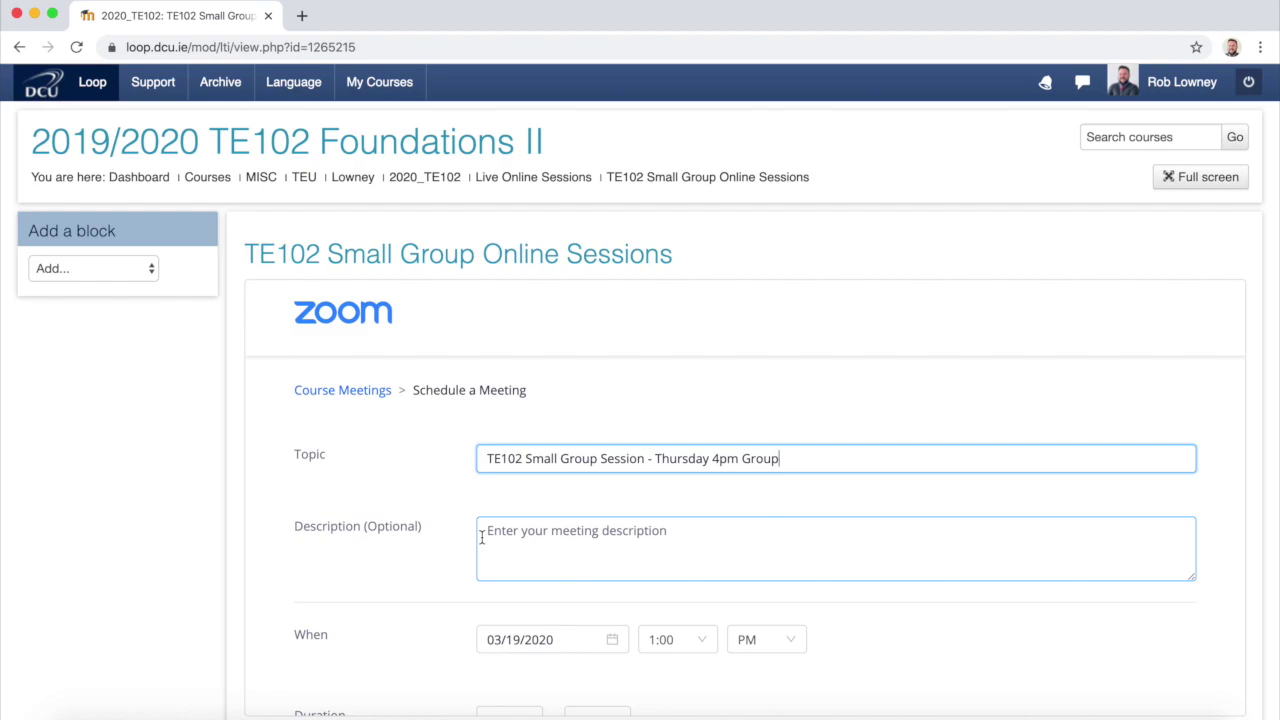
{"action": "left_click", "coordinate": [481, 538]}
{"action": "type", "text": "This session is only for those in the Thursday 4pm Group. Please"}
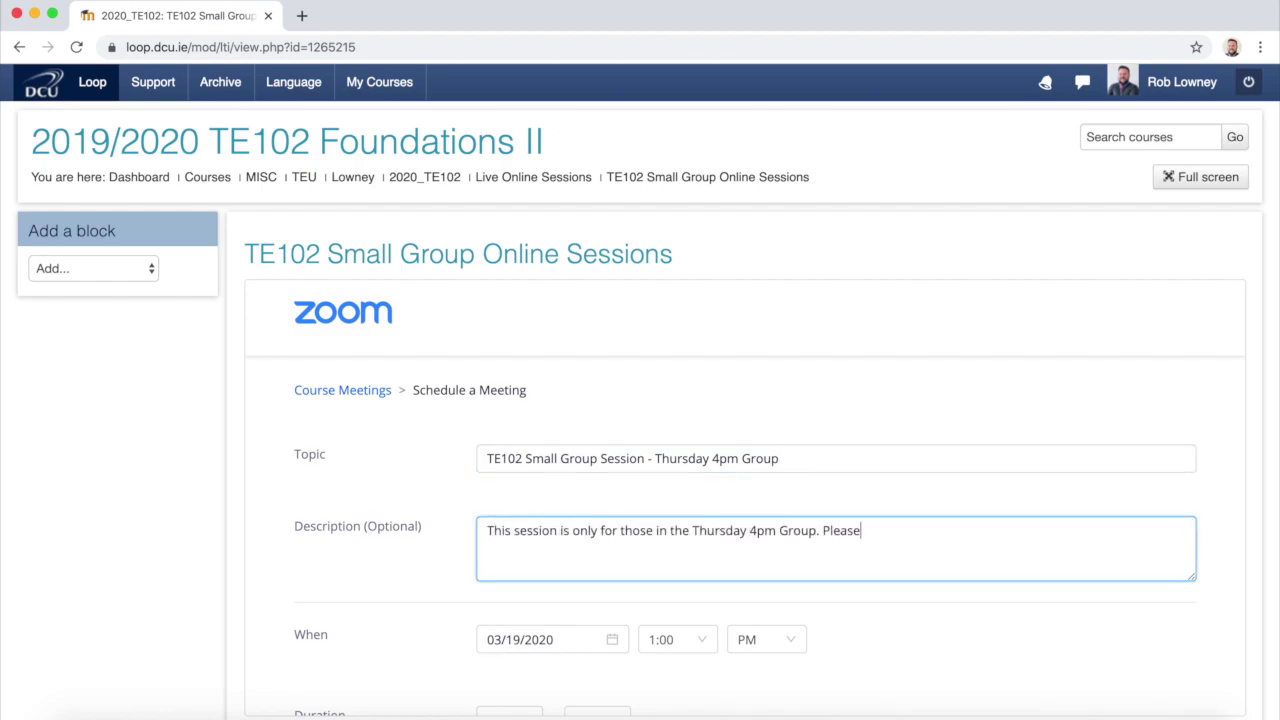
{"action": "type", "text": " attend you correct group as listed in the Zoom Classroom."}
{"action": "scroll", "coordinate": [440, 560], "scroll_direction": "down", "scroll_amount": 3}
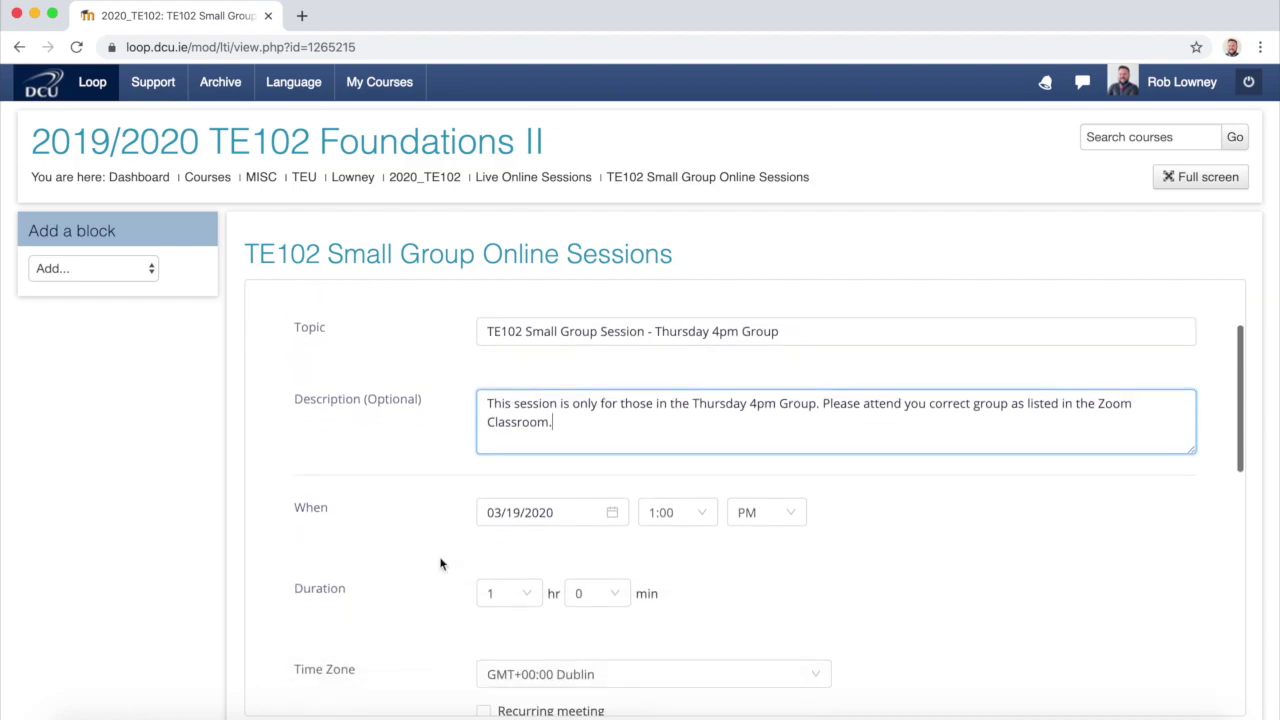
{"action": "scroll", "coordinate": [442, 562], "scroll_direction": "down", "scroll_amount": 3}
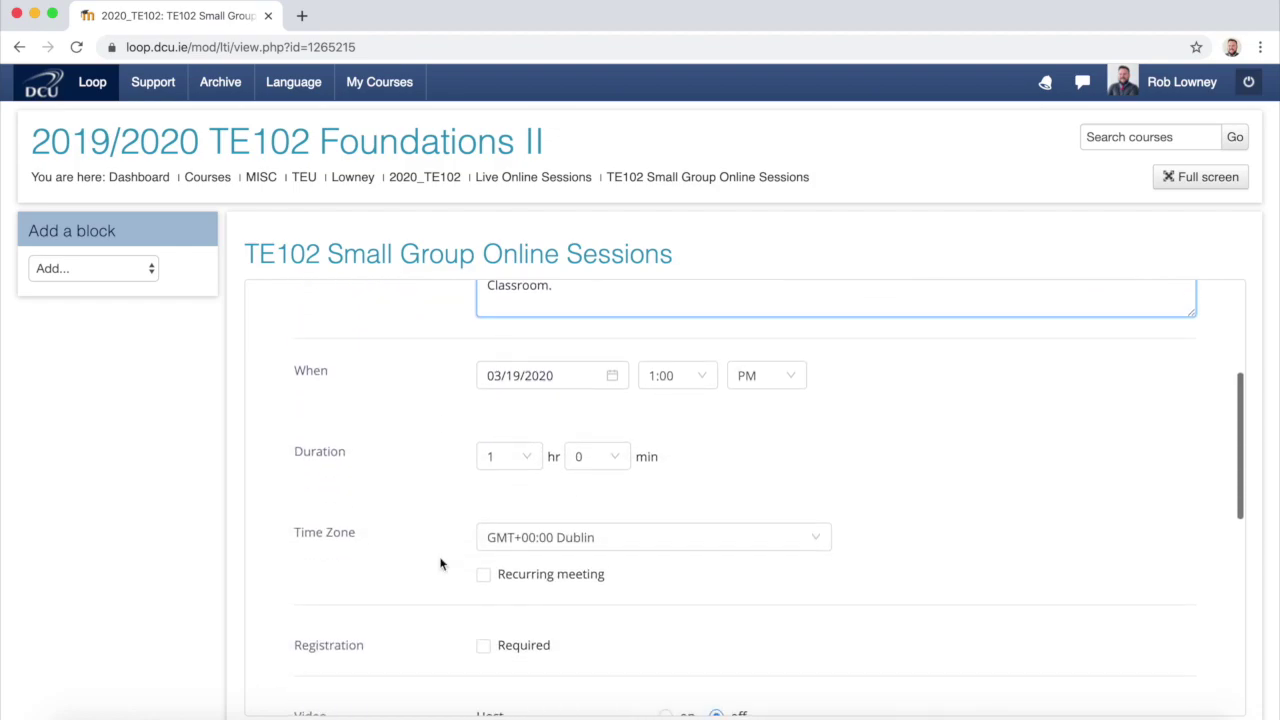
Step: Set the meeting start time to 4:00 PM
{"action": "left_click", "coordinate": [709, 382]}
{"action": "left_click", "coordinate": [680, 585]}
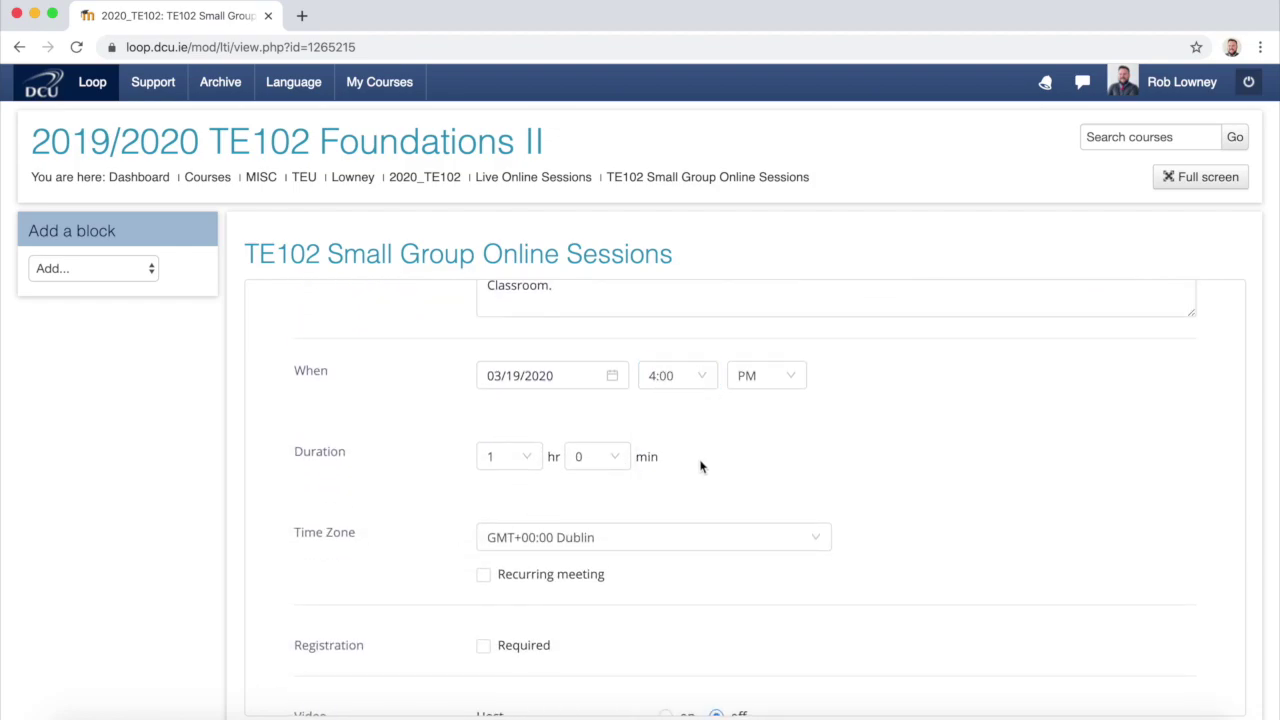
{"action": "scroll", "coordinate": [700, 466], "scroll_direction": "down", "scroll_amount": 3}
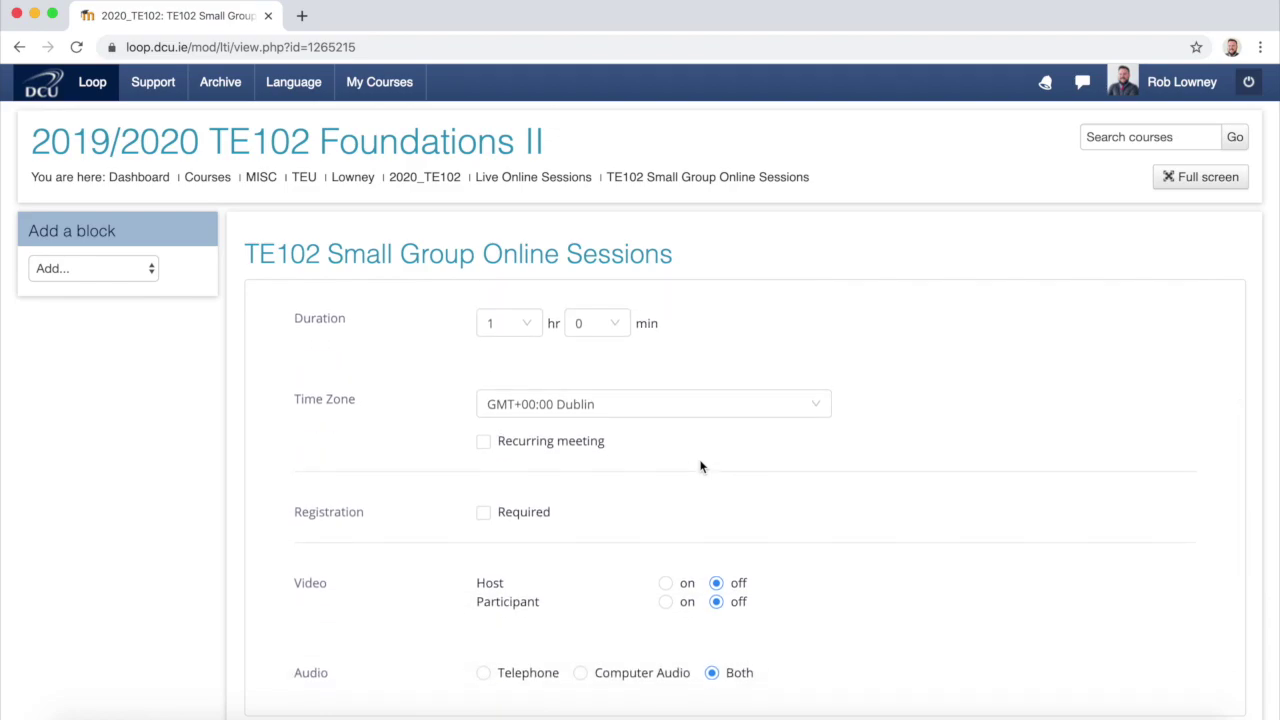
{"action": "scroll", "coordinate": [700, 466], "scroll_direction": "down", "scroll_amount": 5}
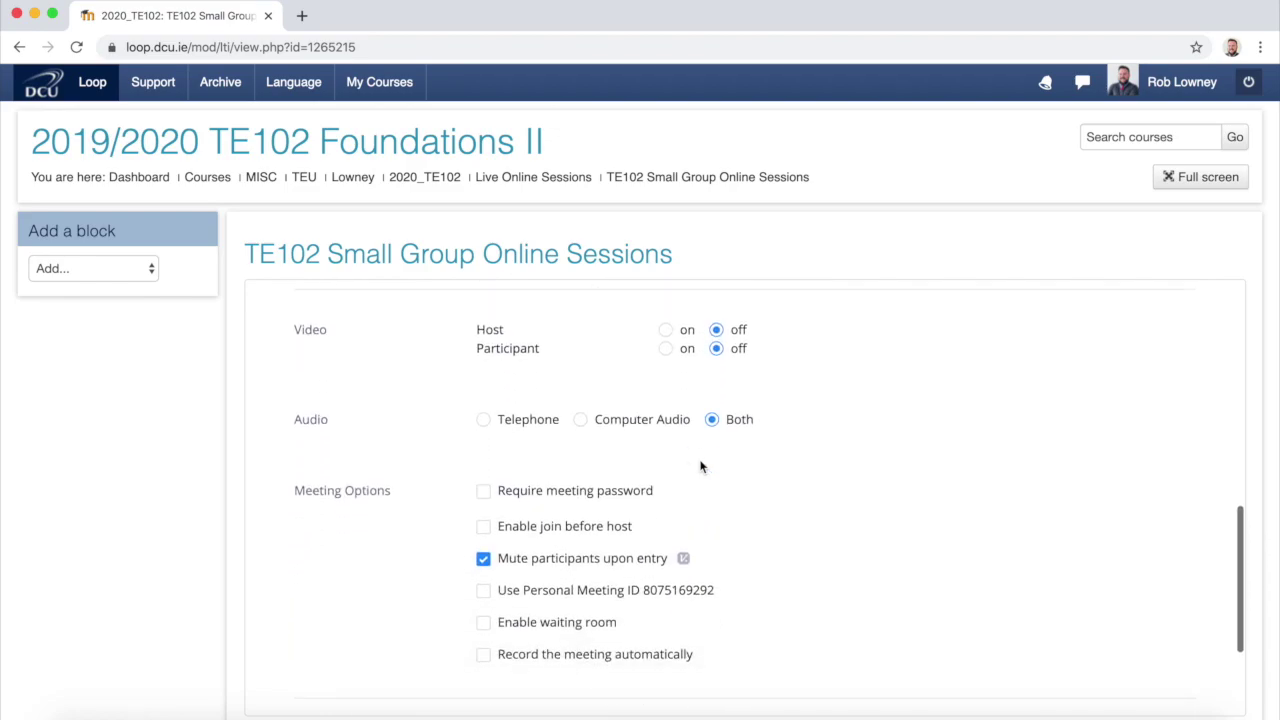
{"action": "scroll", "coordinate": [700, 466], "scroll_direction": "down", "scroll_amount": 3}
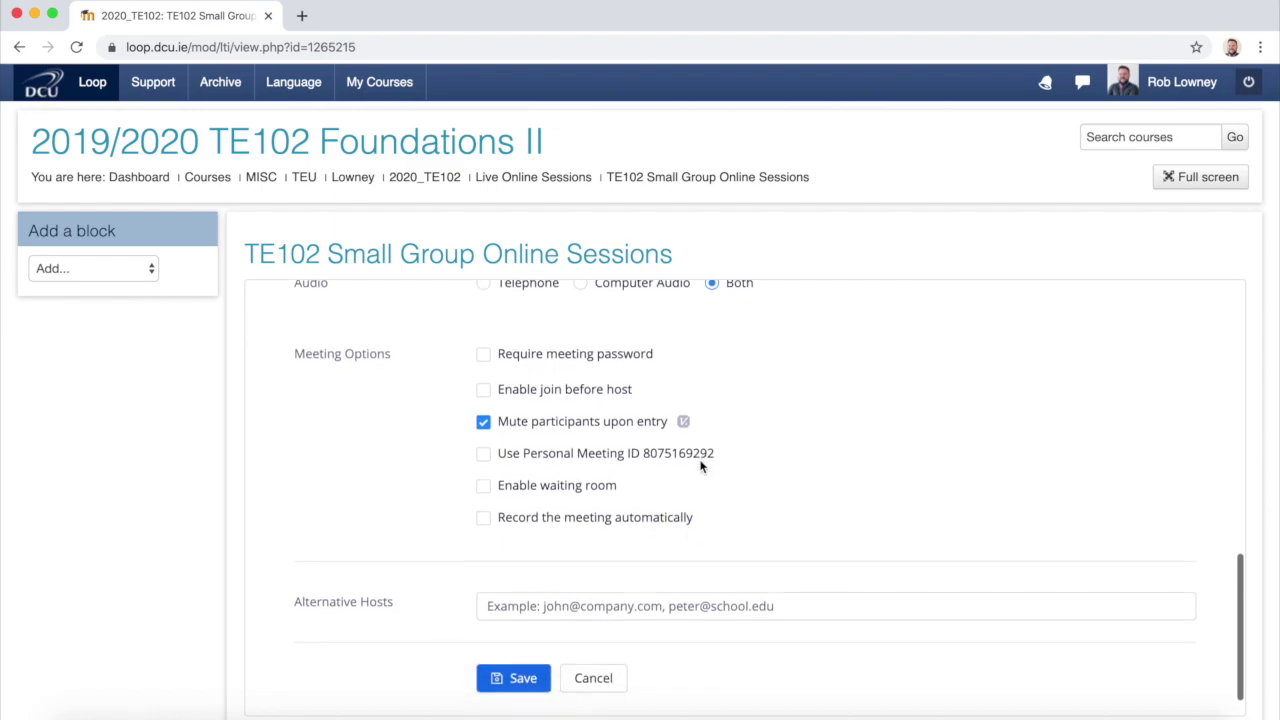
{"action": "scroll", "coordinate": [700, 466], "scroll_direction": "down", "scroll_amount": 1}
Step: Enter a colleague's e-mail as Alternative Host and save the Thursday 4pm meeting
{"action": "left_click", "coordinate": [683, 568]}
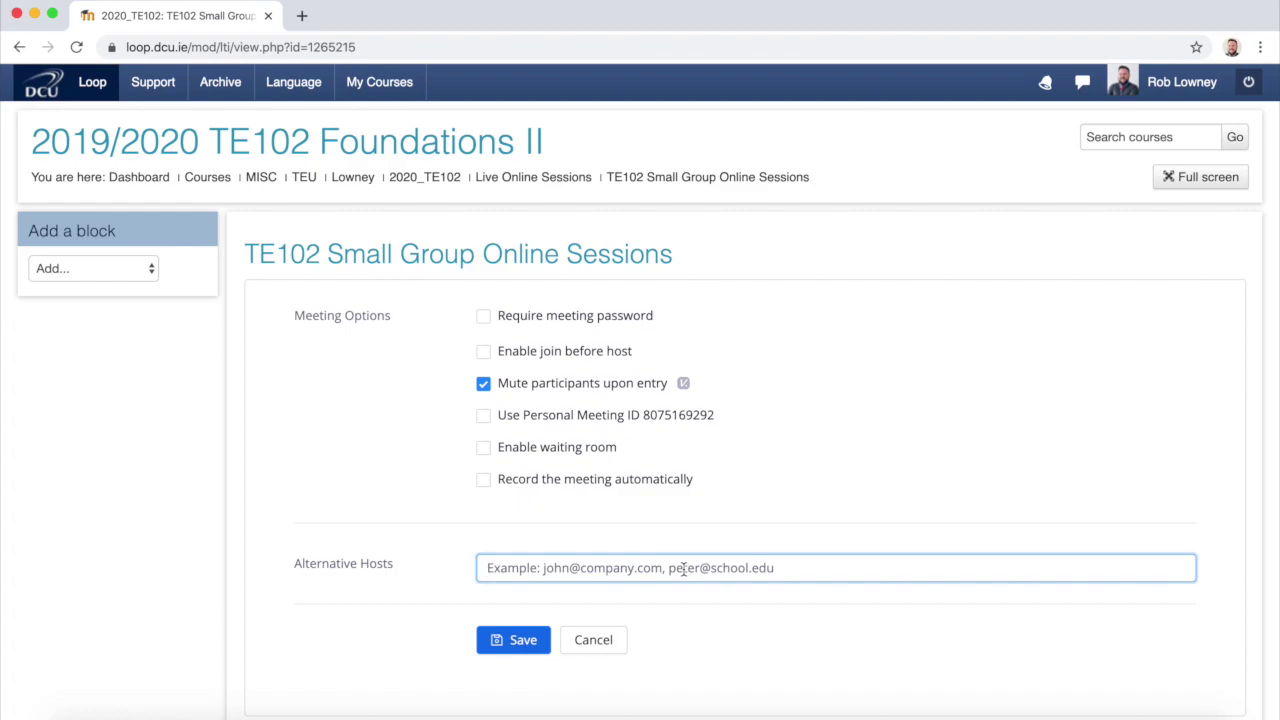
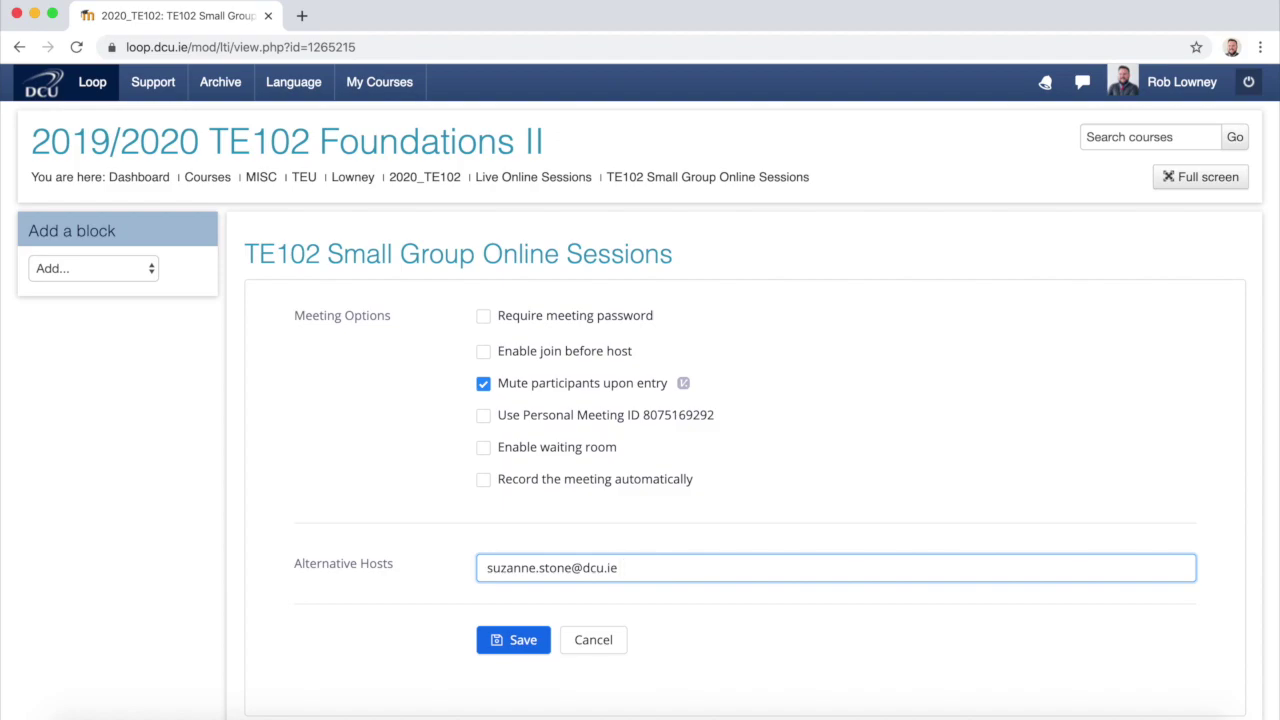
{"action": "left_click", "coordinate": [514, 640]}
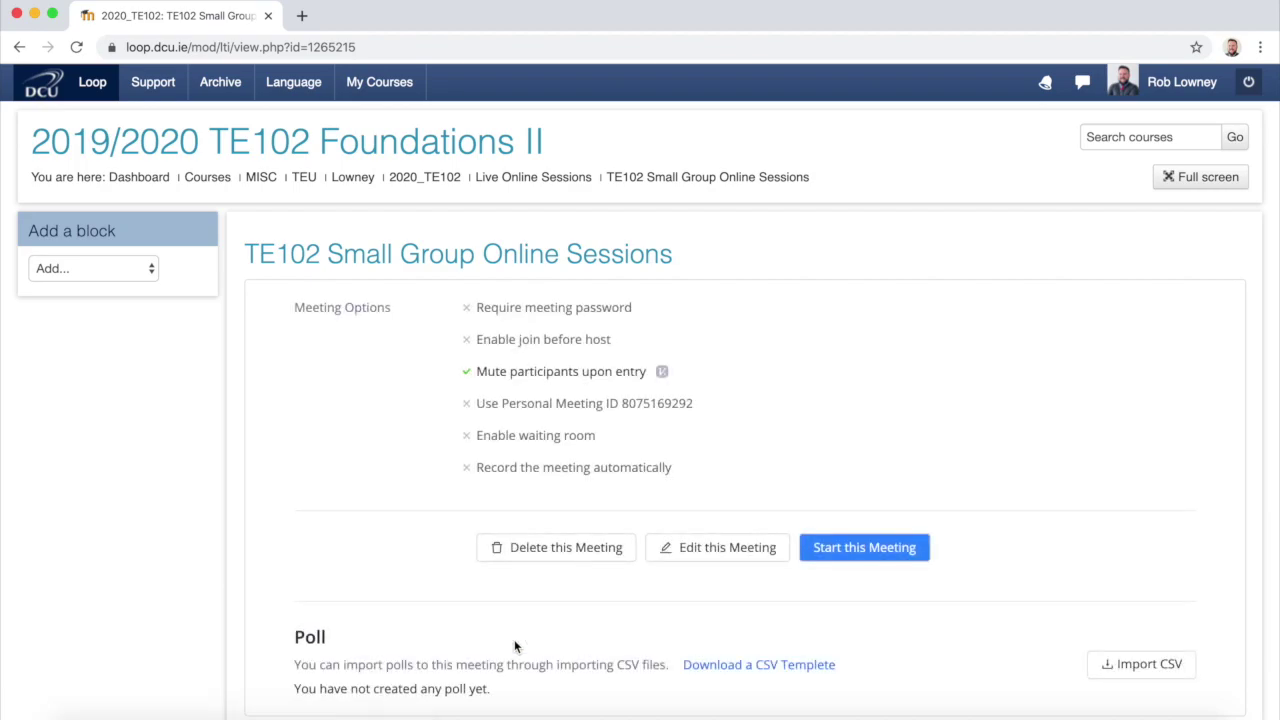
Step: Return to the Course Meetings list and start scheduling another group meeting
{"action": "scroll", "coordinate": [610, 455], "scroll_direction": "up", "scroll_amount": 5}
{"action": "scroll", "coordinate": [610, 455], "scroll_direction": "up", "scroll_amount": 5}
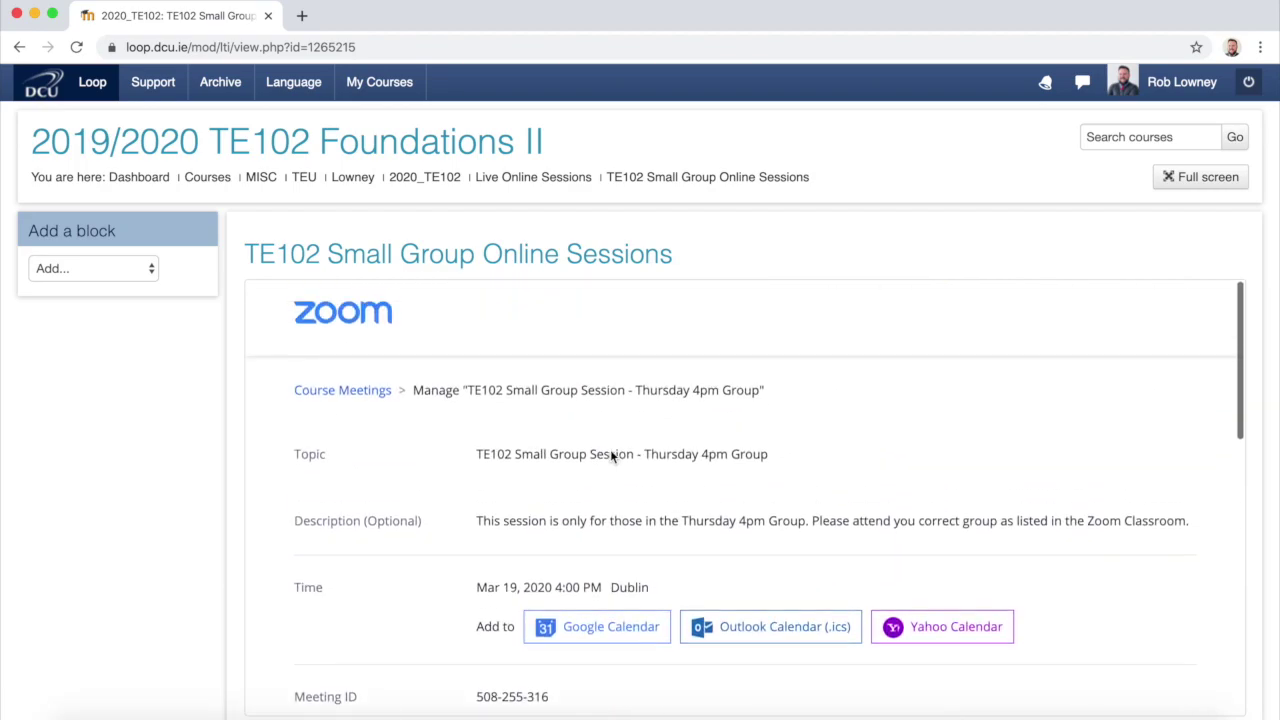
{"action": "left_click", "coordinate": [363, 394]}
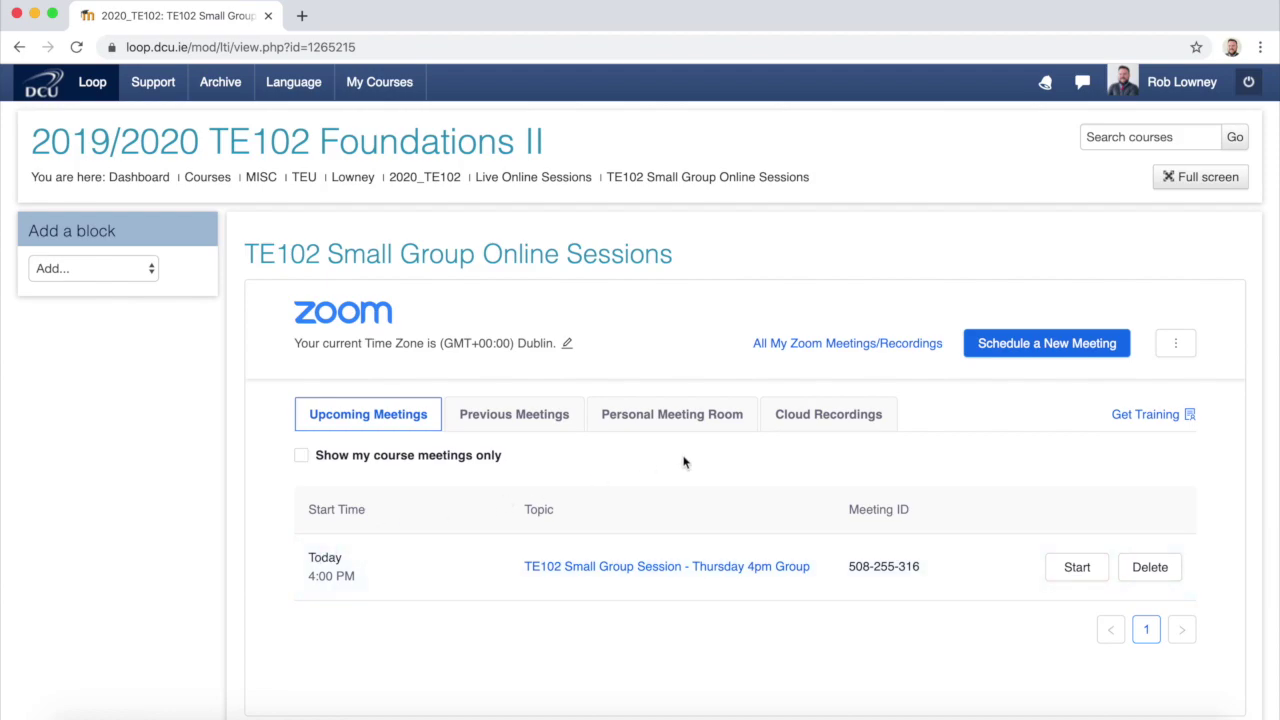
{"action": "left_click", "coordinate": [1078, 343]}
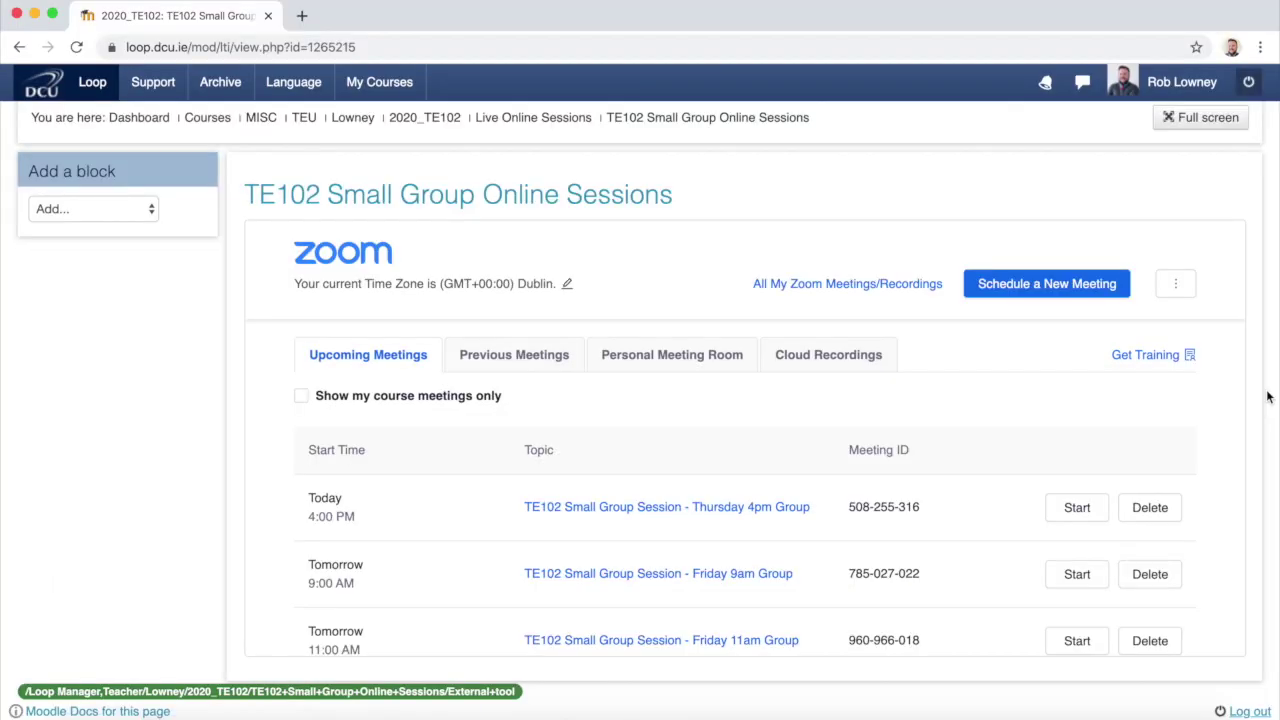
{"action": "scroll", "coordinate": [1175, 428], "scroll_direction": "down", "scroll_amount": 1}
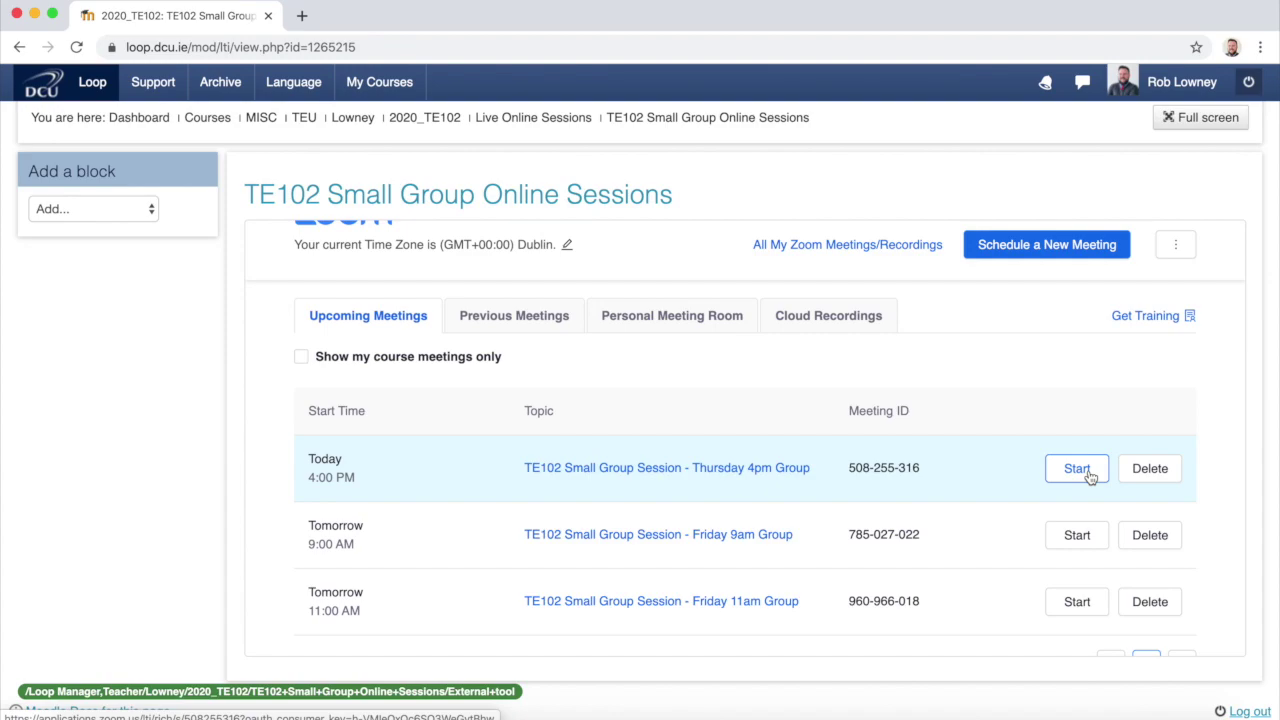
Step: Switch to the Cloud Recordings tab to check for course recordings
{"action": "left_click", "coordinate": [871, 316]}
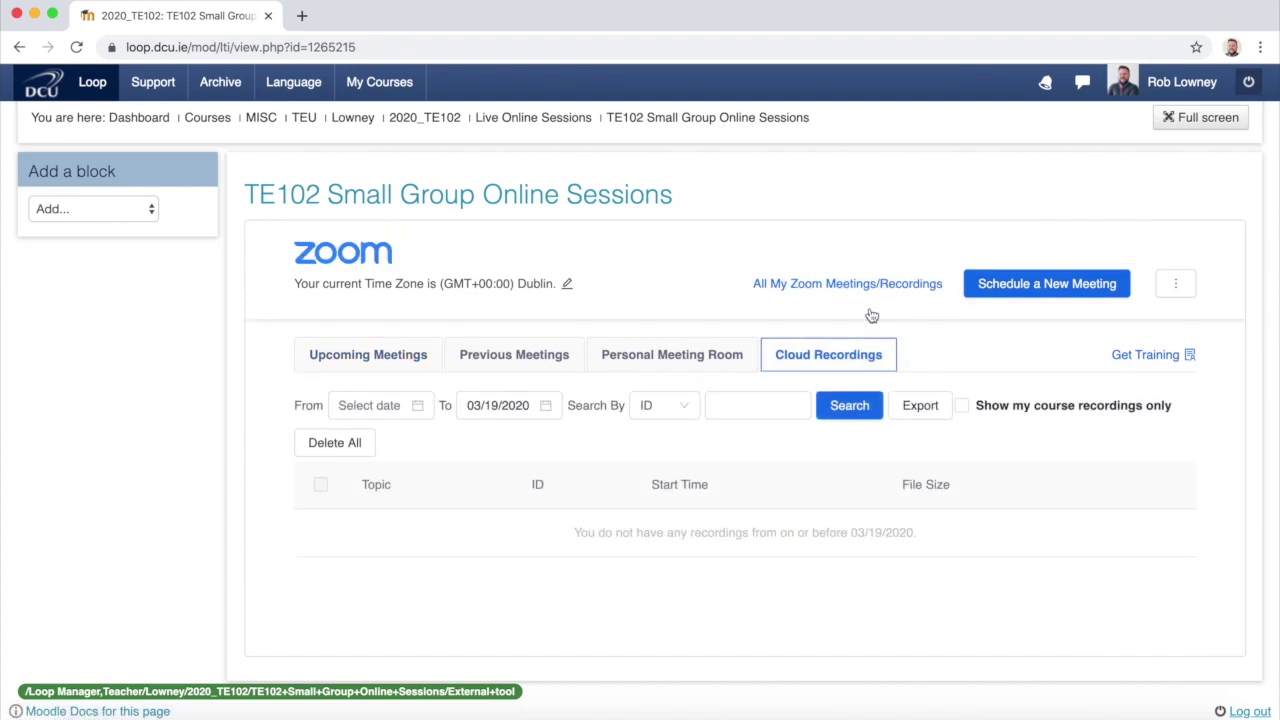